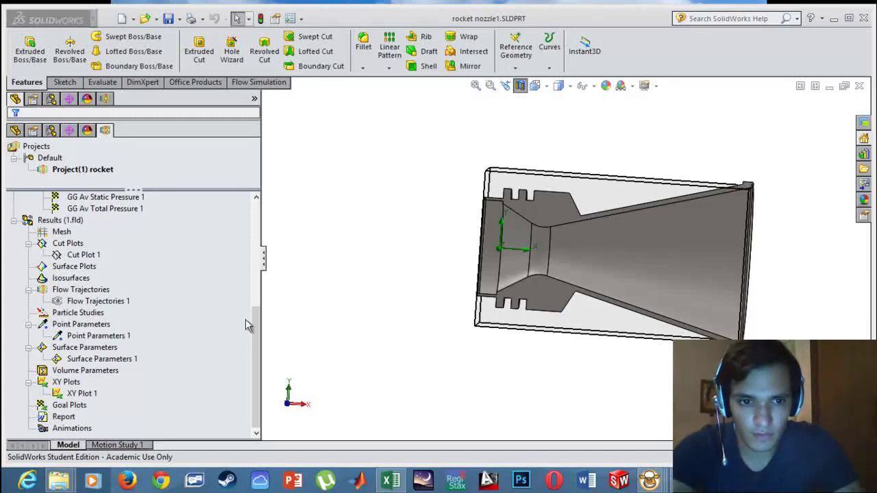
Show Cut Plot 1 on the nozzle as colour contours with flow vectors and two legends.
{"action": "right_click", "coordinate": [96, 259]}
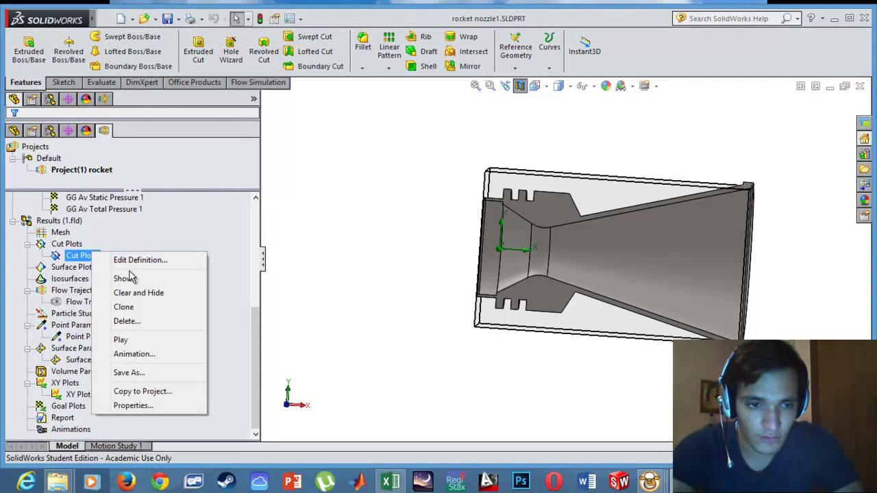
{"action": "left_click", "coordinate": [124, 278]}
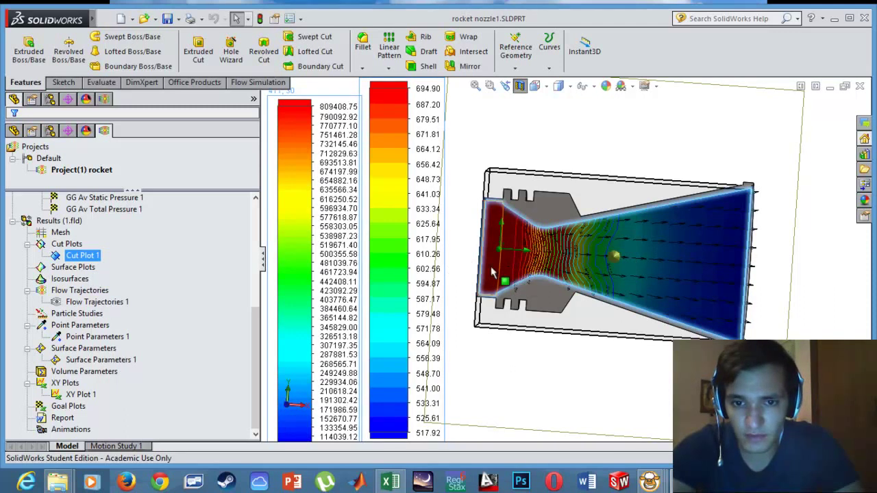
{"action": "scroll", "coordinate": [531, 274], "scroll_direction": "down", "scroll_amount": 3}
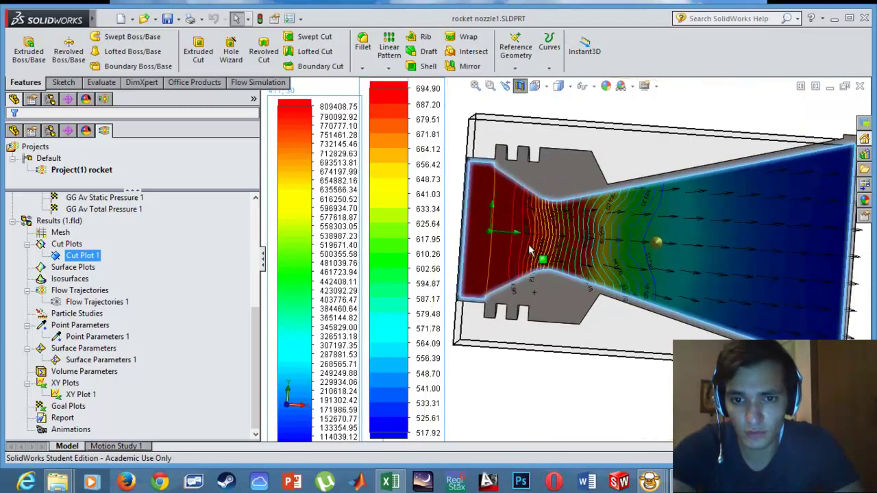
{"action": "scroll", "coordinate": [524, 245], "scroll_direction": "up", "scroll_amount": 1}
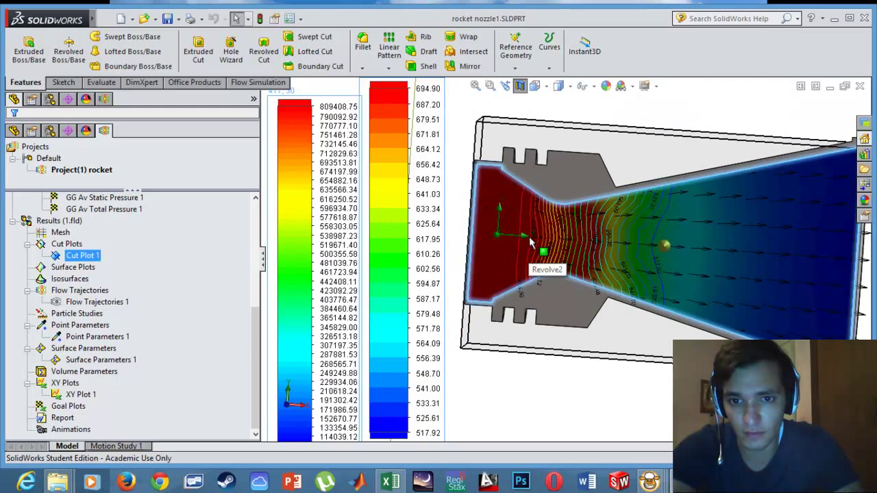
{"action": "scroll", "coordinate": [529, 241], "scroll_direction": "down", "scroll_amount": 3}
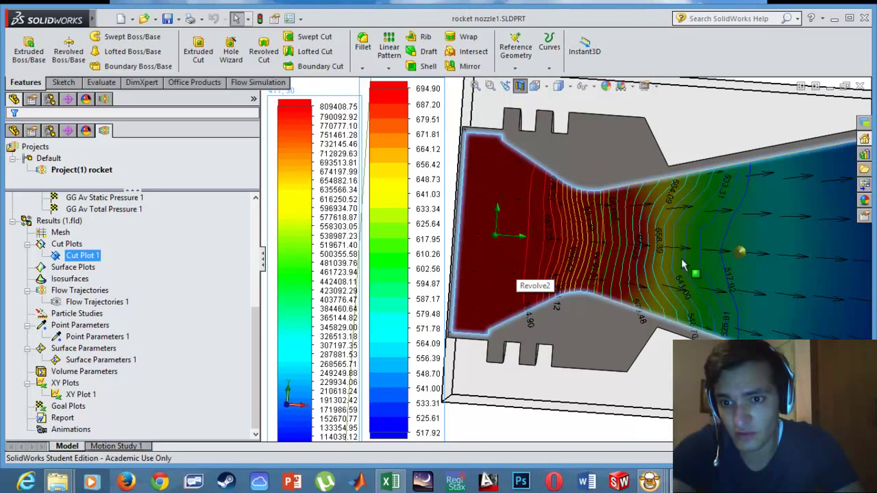
{"action": "scroll", "coordinate": [737, 273], "scroll_direction": "up", "scroll_amount": 2}
{"action": "middle_click_drag", "start_coordinate": [737, 273], "coordinate": [701, 272]}
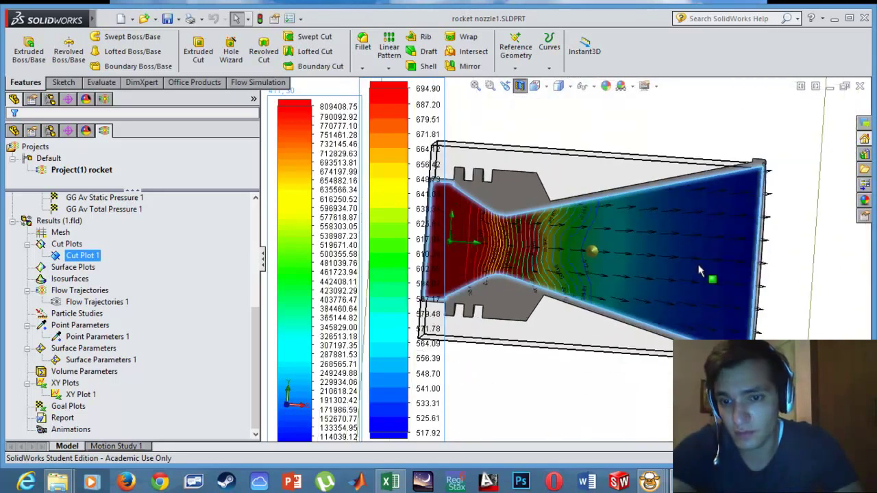
{"action": "scroll", "coordinate": [669, 260], "scroll_direction": "down", "scroll_amount": 1}
{"action": "scroll", "coordinate": [627, 264], "scroll_direction": "up", "scroll_amount": 2}
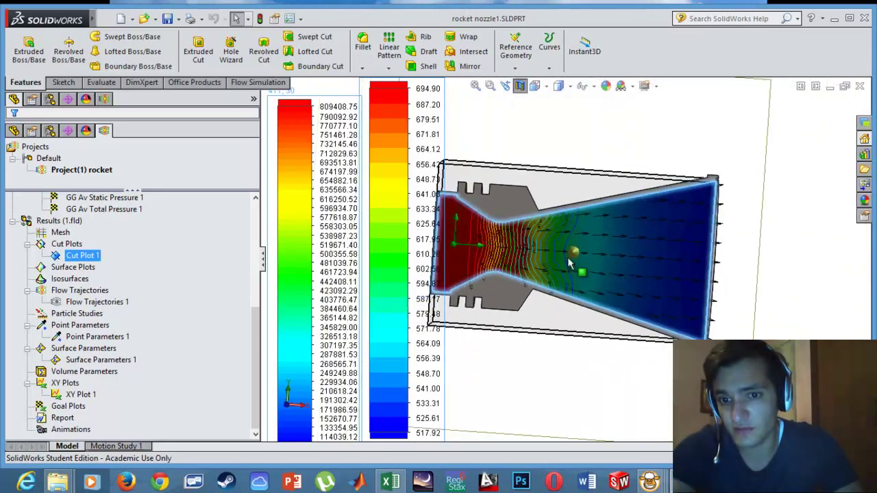
{"action": "scroll", "coordinate": [548, 258], "scroll_direction": "down", "scroll_amount": 1}
{"action": "scroll", "coordinate": [537, 261], "scroll_direction": "up", "scroll_amount": 2}
{"action": "middle_click_drag", "start_coordinate": [537, 260], "coordinate": [532, 264]}
{"action": "scroll", "coordinate": [533, 264], "scroll_direction": "down", "scroll_amount": 3}
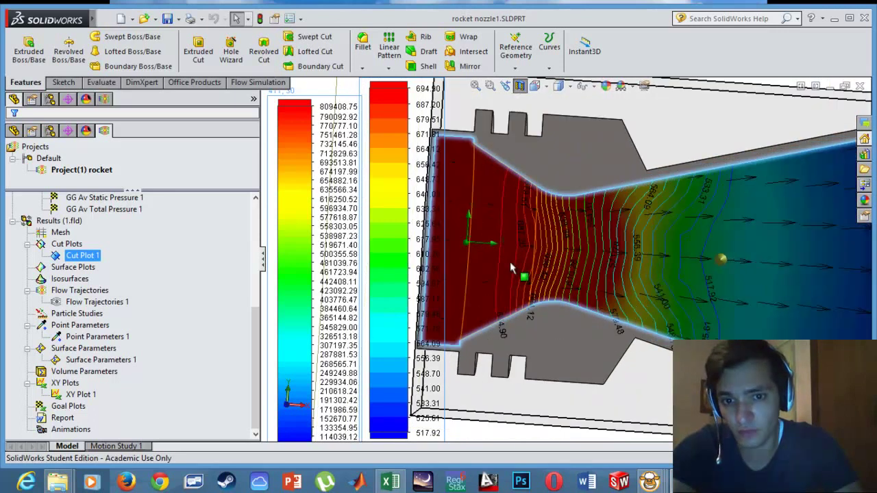
{"action": "scroll", "coordinate": [499, 311], "scroll_direction": "down", "scroll_amount": 4}
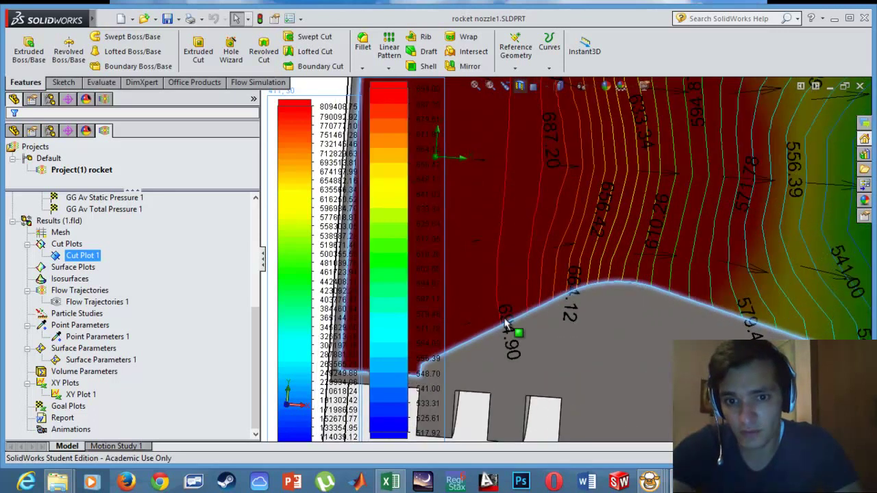
{"action": "scroll", "coordinate": [511, 281], "scroll_direction": "up", "scroll_amount": 2}
{"action": "scroll", "coordinate": [509, 240], "scroll_direction": "up", "scroll_amount": 2}
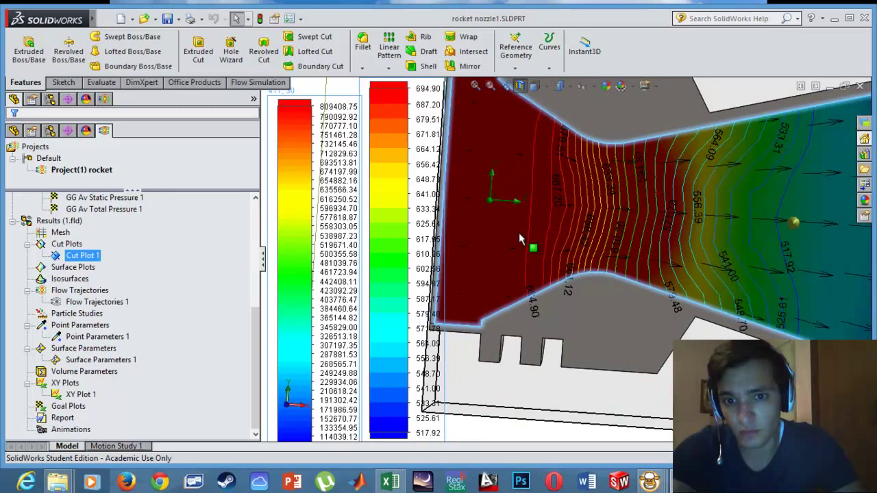
{"action": "scroll", "coordinate": [534, 301], "scroll_direction": "down", "scroll_amount": 3}
{"action": "scroll", "coordinate": [560, 336], "scroll_direction": "down", "scroll_amount": 2}
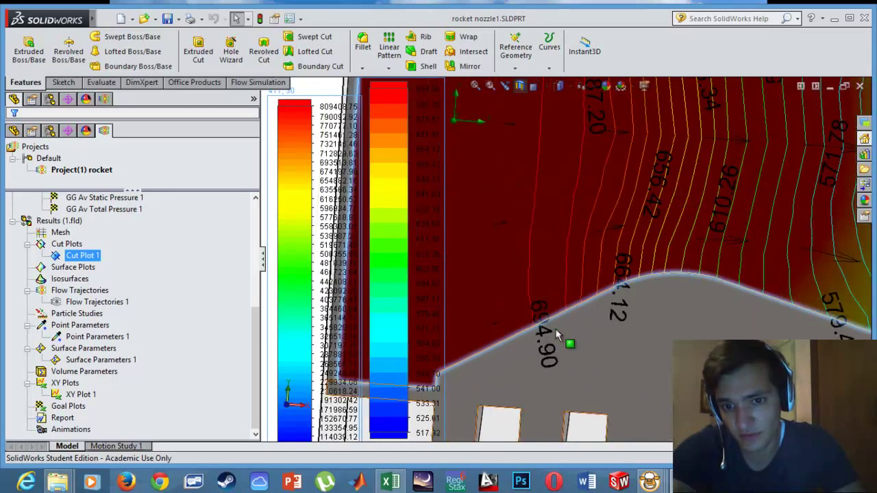
{"action": "scroll", "coordinate": [563, 337], "scroll_direction": "up", "scroll_amount": 2}
{"action": "scroll", "coordinate": [562, 337], "scroll_direction": "up", "scroll_amount": 2}
{"action": "scroll", "coordinate": [711, 255], "scroll_direction": "down", "scroll_amount": 3}
{"action": "scroll", "coordinate": [651, 260], "scroll_direction": "down", "scroll_amount": 3}
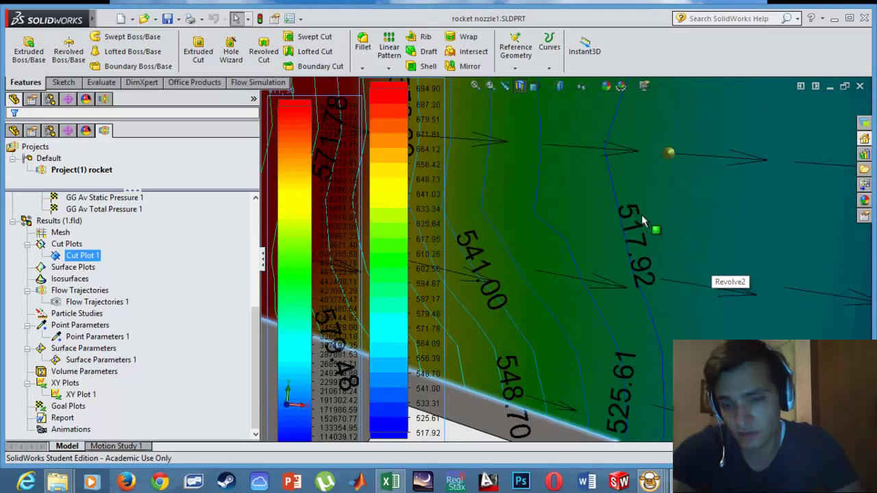
{"action": "scroll", "coordinate": [640, 227], "scroll_direction": "up", "scroll_amount": 4}
{"action": "scroll", "coordinate": [622, 266], "scroll_direction": "up", "scroll_amount": 4}
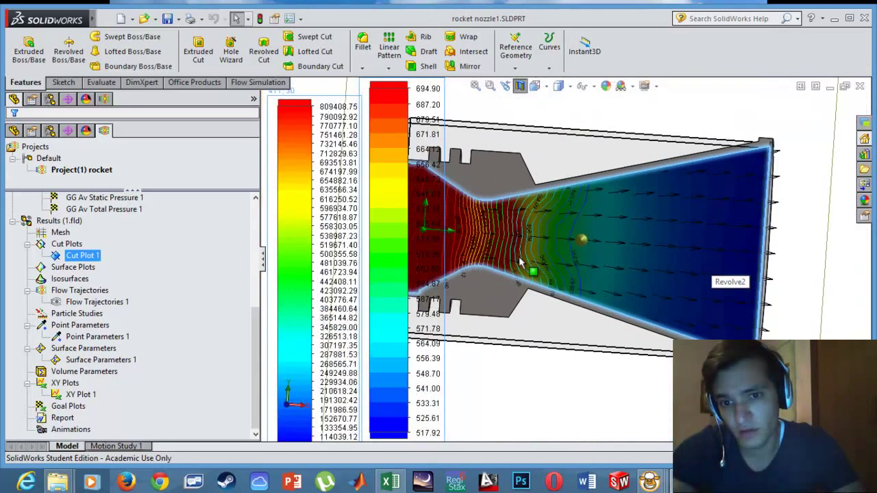
{"action": "scroll", "coordinate": [516, 259], "scroll_direction": "up", "scroll_amount": 2}
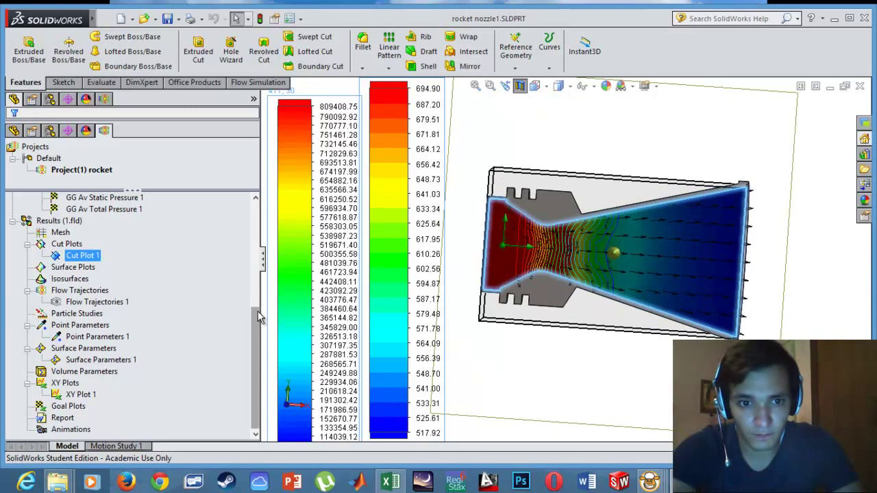
Play Flow Trajectories 1 and place the 0–712.475 m/s velocity legend beside the pressure legend.
{"action": "left_click_drag", "start_coordinate": [260, 302], "coordinate": [250, 301]}
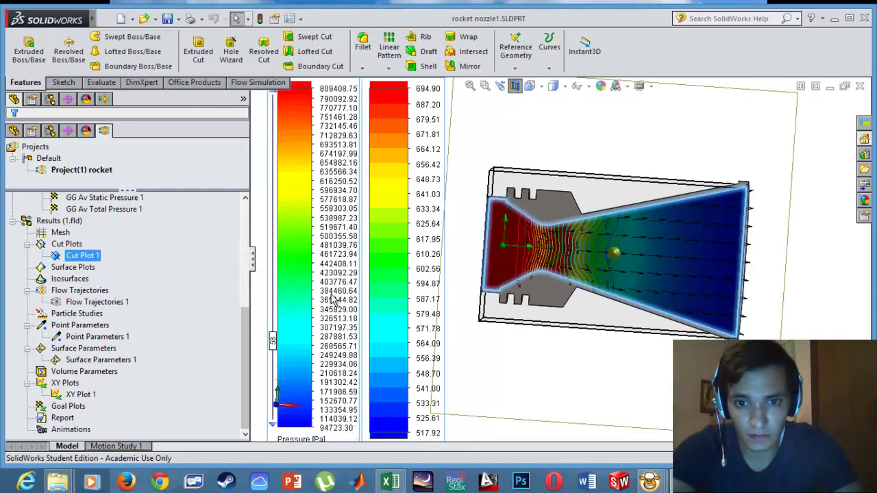
{"action": "left_click", "coordinate": [522, 192]}
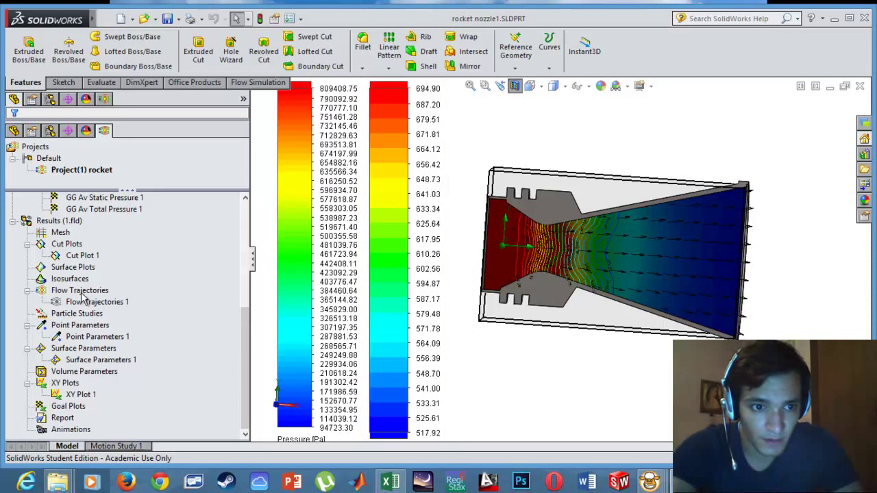
{"action": "right_click", "coordinate": [87, 303]}
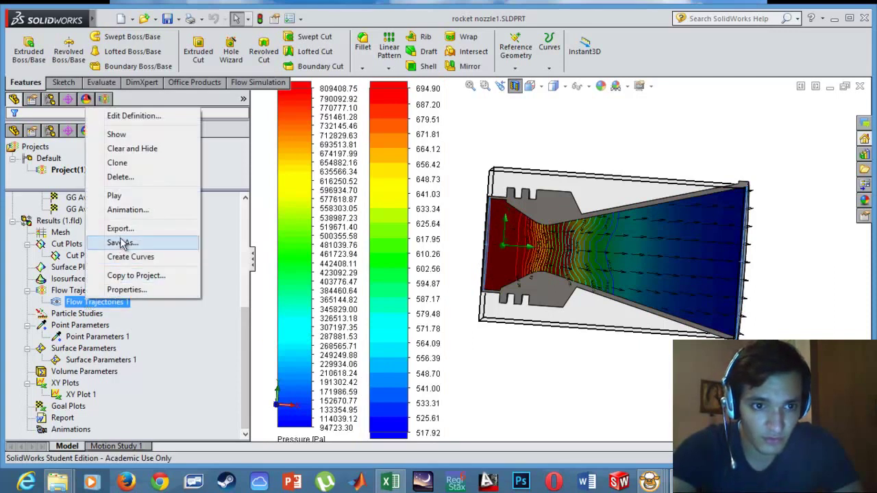
{"action": "left_click", "coordinate": [115, 196]}
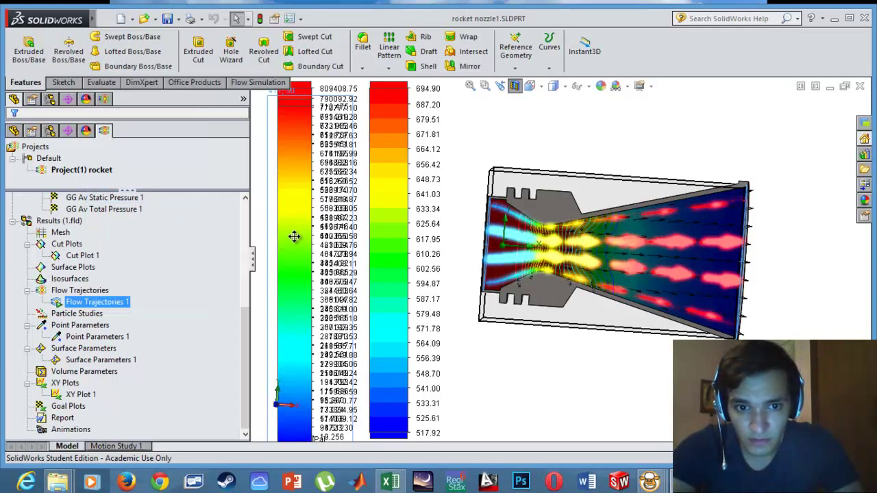
{"action": "left_click_drag", "start_coordinate": [294, 237], "coordinate": [433, 218]}
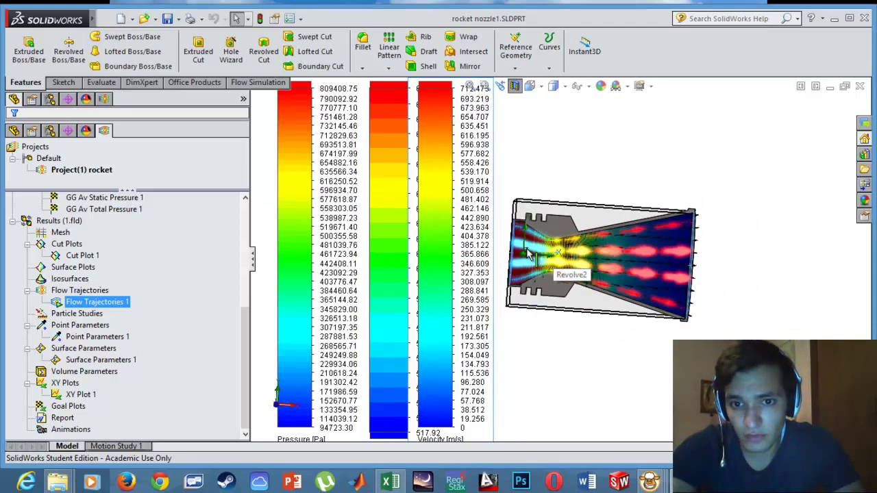
Move the velocity legend right so the middle 517.92–694.90 legend is no longer covered.
{"action": "scroll", "coordinate": [686, 288], "scroll_direction": "down", "scroll_amount": 2}
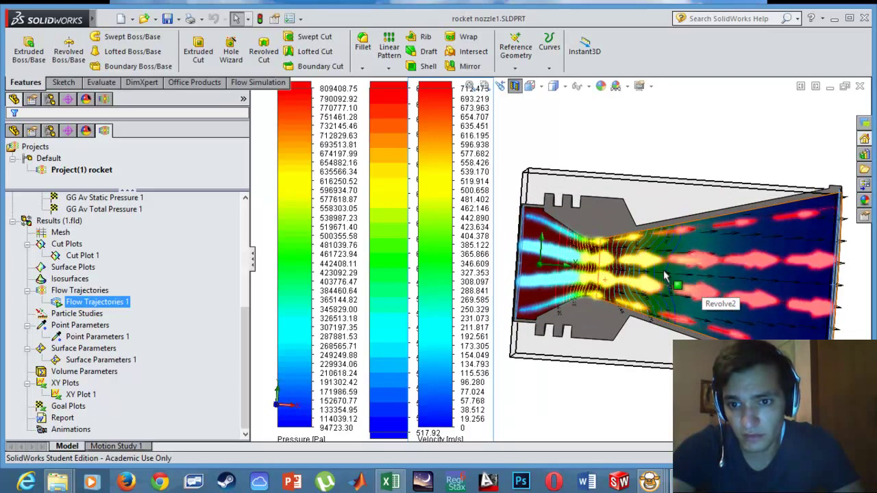
{"action": "scroll", "coordinate": [555, 274], "scroll_direction": "up", "scroll_amount": 1}
{"action": "scroll", "coordinate": [553, 274], "scroll_direction": "down", "scroll_amount": 1}
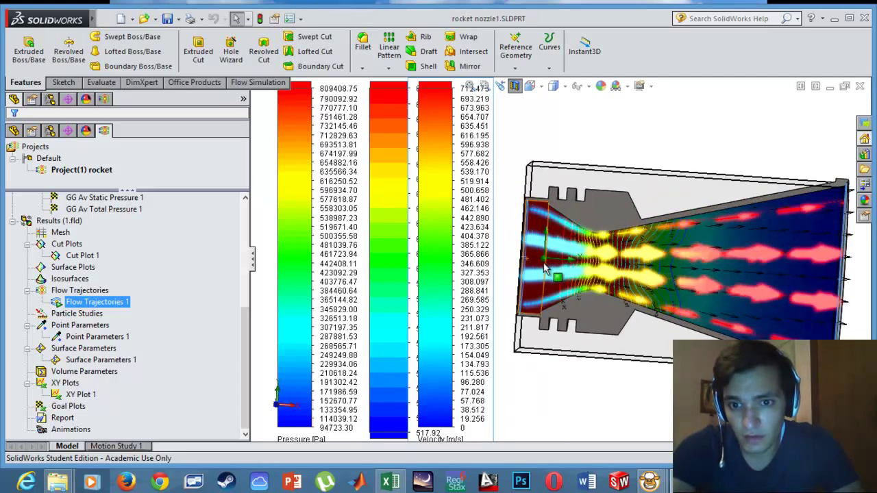
{"action": "scroll", "coordinate": [556, 281], "scroll_direction": "up", "scroll_amount": 1}
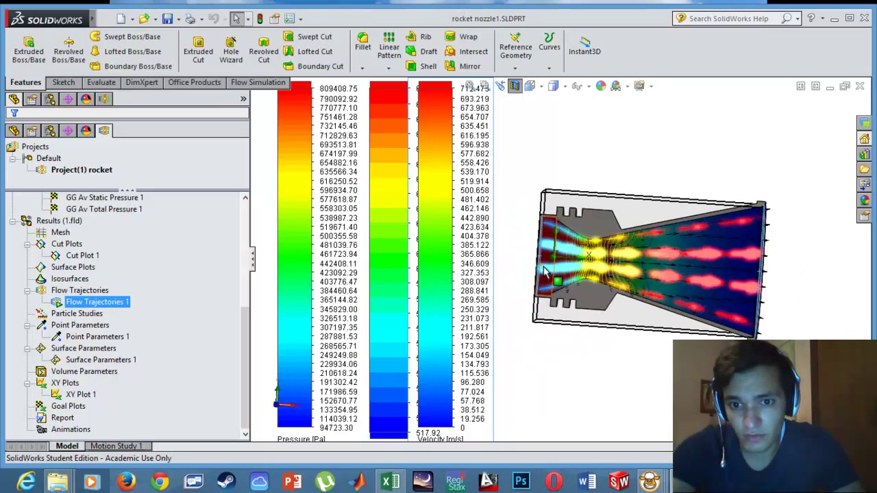
{"action": "scroll", "coordinate": [559, 274], "scroll_direction": "down", "scroll_amount": 1}
{"action": "scroll", "coordinate": [562, 269], "scroll_direction": "up", "scroll_amount": 2}
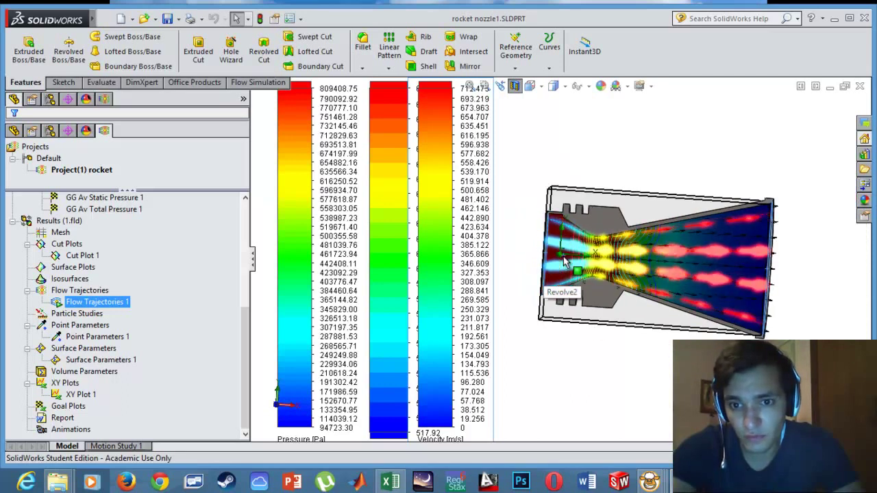
{"action": "scroll", "coordinate": [565, 263], "scroll_direction": "down", "scroll_amount": 2}
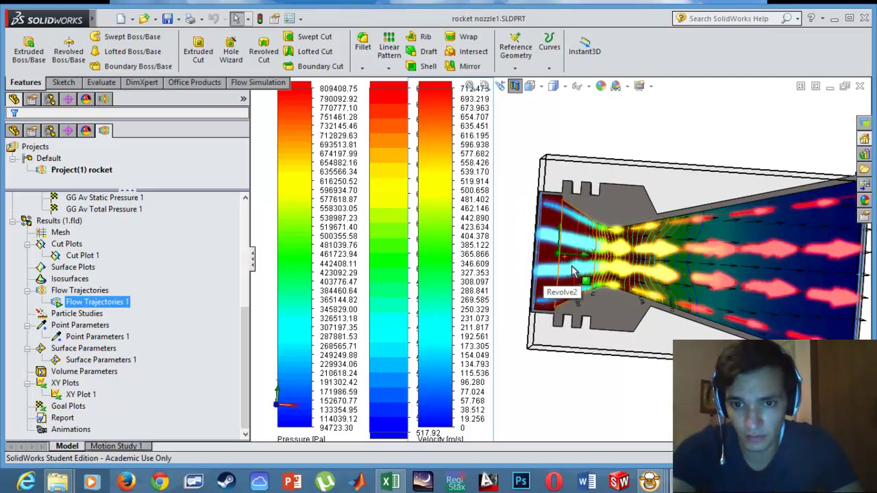
{"action": "scroll", "coordinate": [572, 269], "scroll_direction": "down", "scroll_amount": 2}
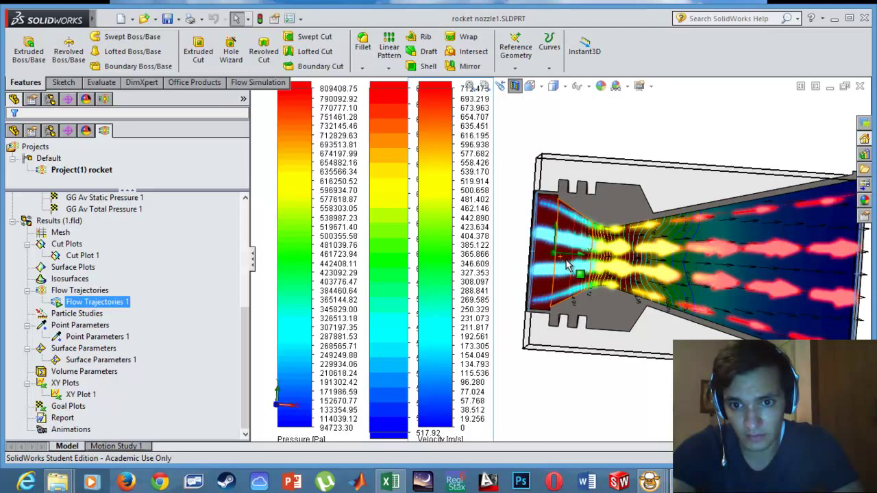
{"action": "scroll", "coordinate": [566, 269], "scroll_direction": "up", "scroll_amount": 2}
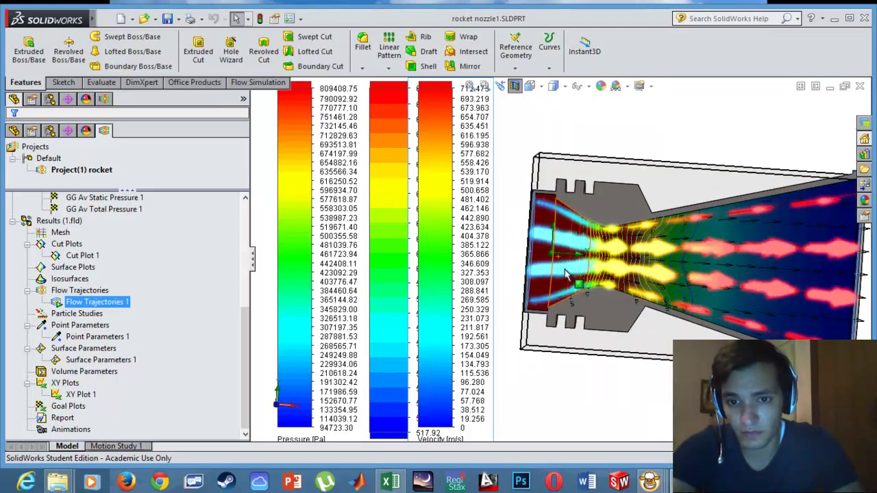
{"action": "middle_click_drag", "start_coordinate": [566, 274], "coordinate": [566, 276]}
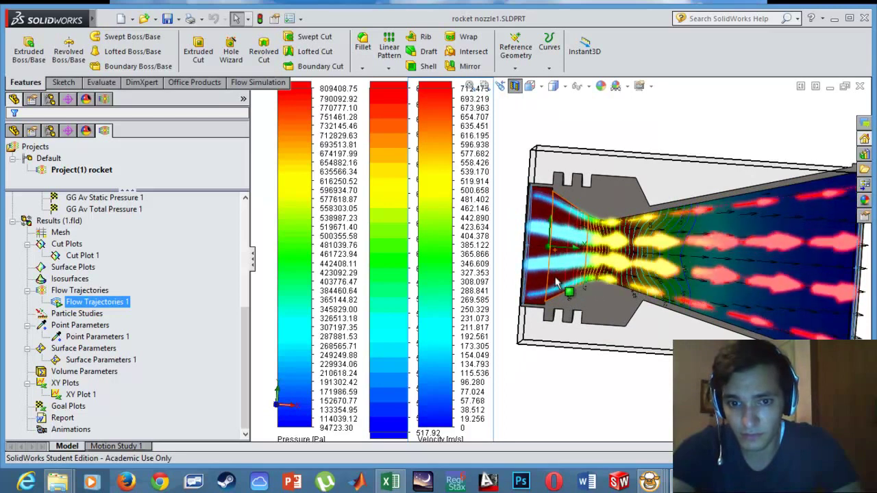
{"action": "left_click_drag", "start_coordinate": [430, 294], "coordinate": [452, 300]}
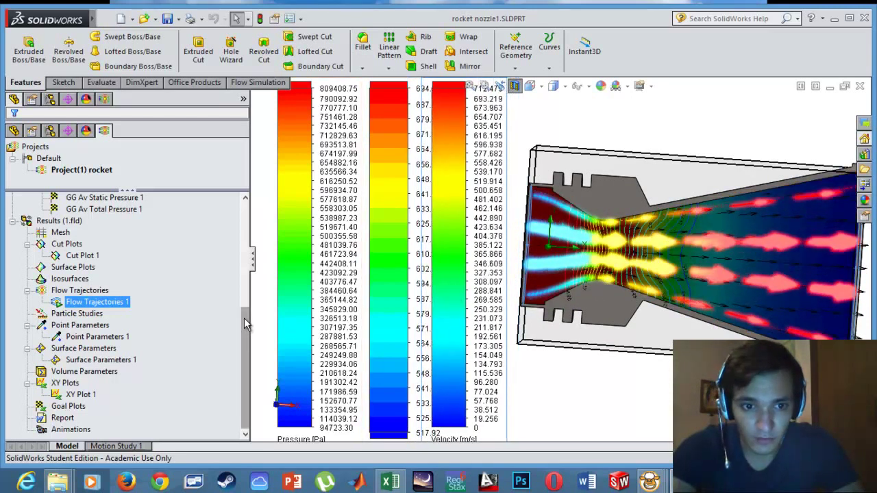
Edit the Point Parameters 1 definition and highlight Face<1> and Face<2> in its Points list.
{"action": "left_click", "coordinate": [96, 336]}
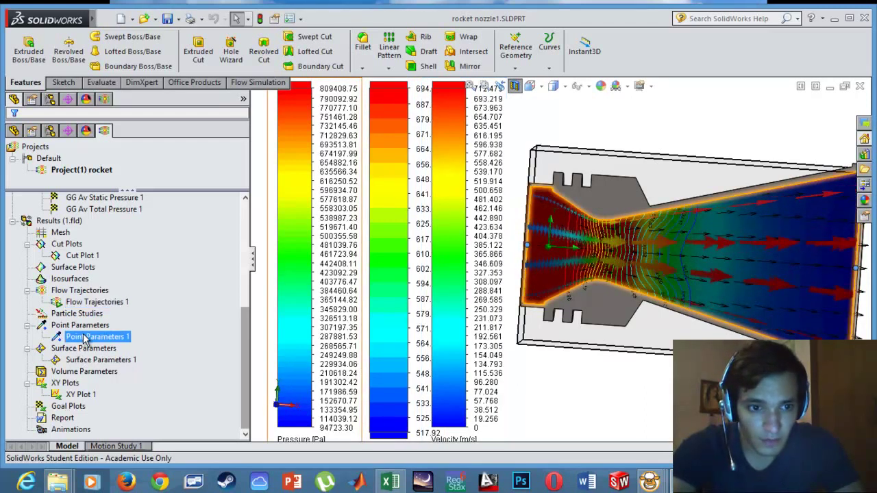
{"action": "right_click", "coordinate": [98, 337]}
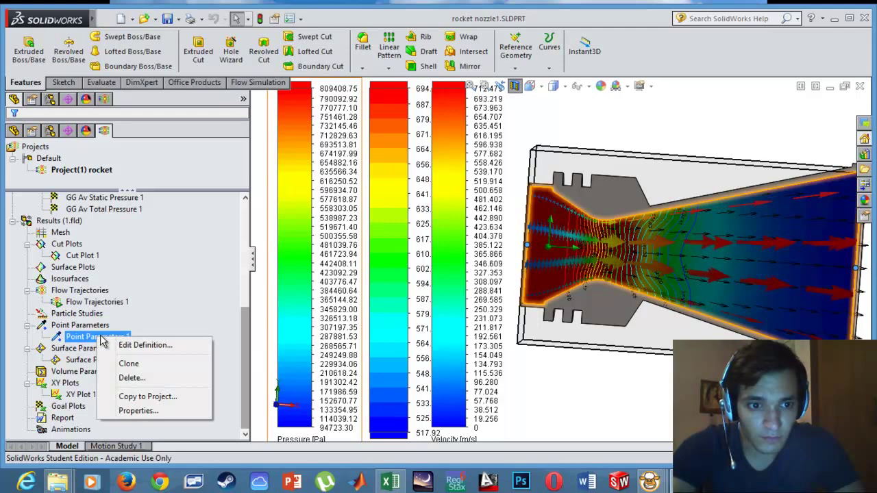
{"action": "left_click", "coordinate": [143, 347]}
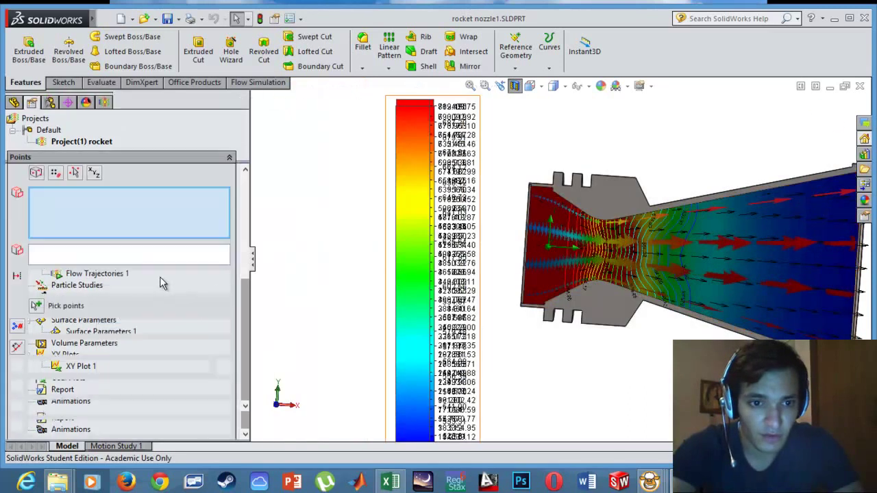
{"action": "left_click", "coordinate": [107, 200]}
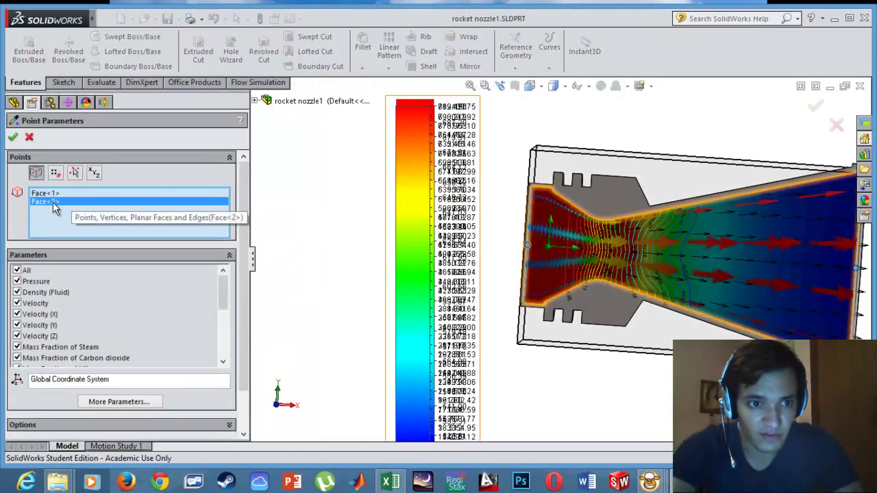
{"action": "left_click", "coordinate": [55, 196]}
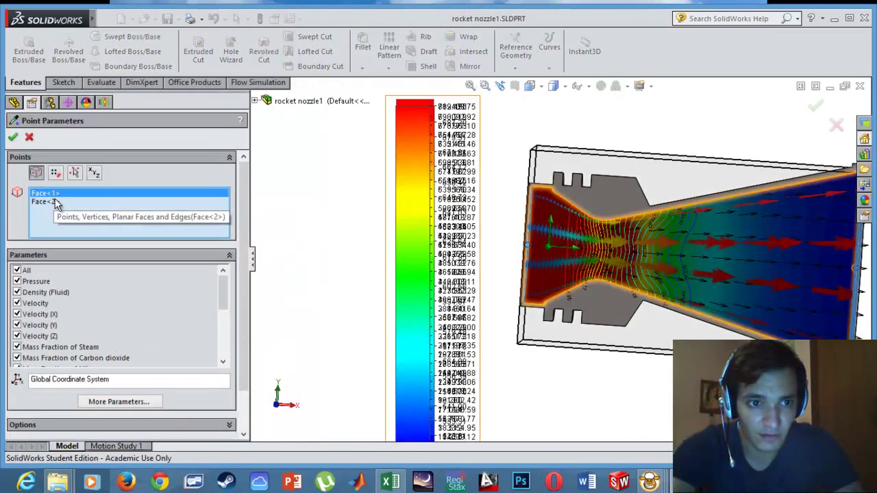
{"action": "left_click", "coordinate": [55, 202]}
{"action": "middle_click_drag", "start_coordinate": [617, 287], "coordinate": [794, 266]}
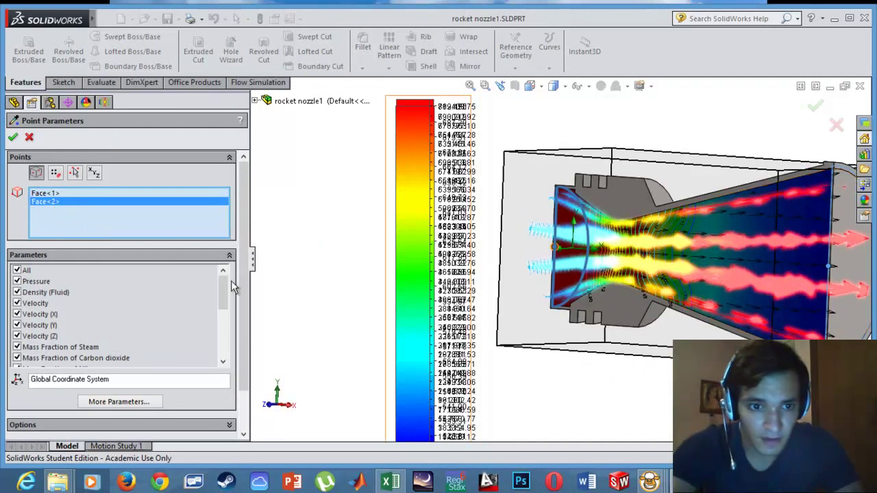
{"action": "scroll", "coordinate": [240, 275], "scroll_direction": "down", "scroll_amount": 2}
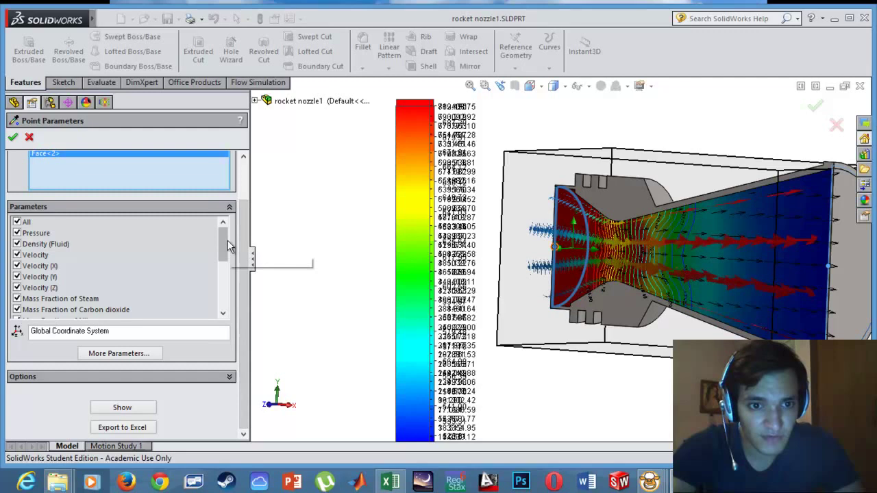
{"action": "scroll", "coordinate": [228, 241], "scroll_direction": "down", "scroll_amount": 5}
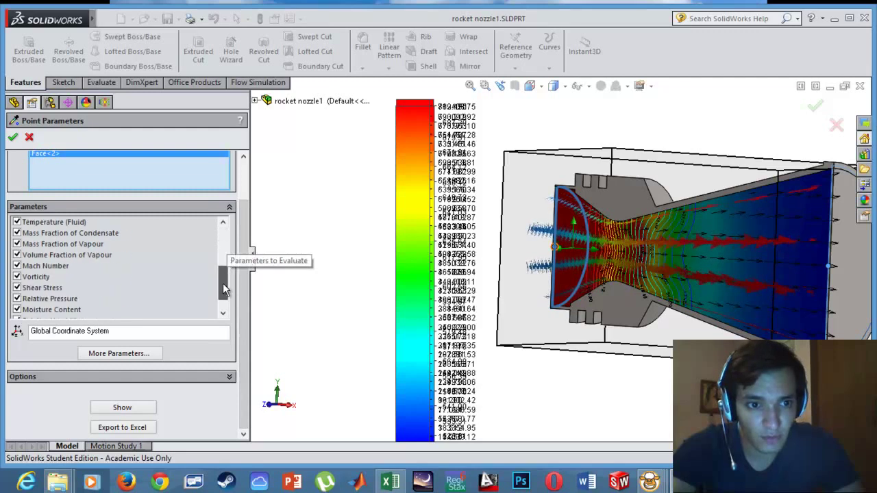
Show the Point Parameters 1 table, check Mach Number 2.03 and 0.14, then close it.
{"action": "left_click", "coordinate": [131, 409]}
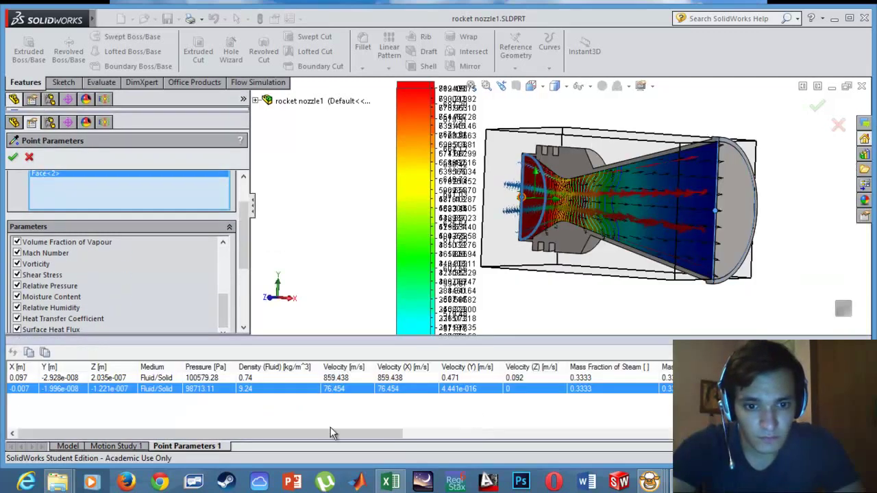
{"action": "left_click_drag", "start_coordinate": [332, 433], "coordinate": [520, 449]}
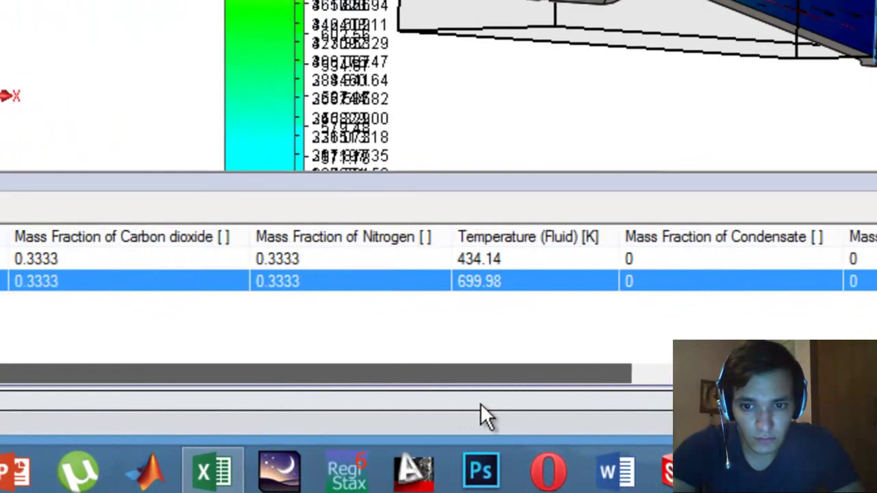
{"action": "left_click_drag", "start_coordinate": [480, 414], "coordinate": [719, 416]}
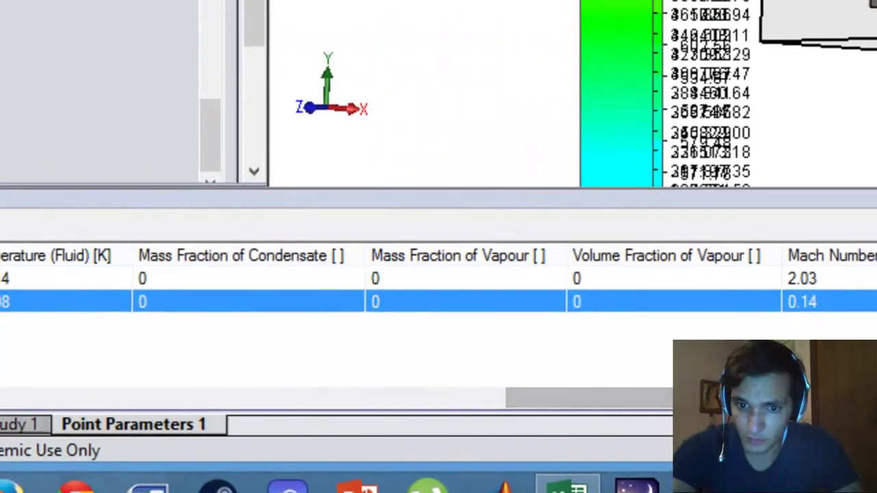
{"action": "left_click_drag", "start_coordinate": [732, 399], "coordinate": [255, 330]}
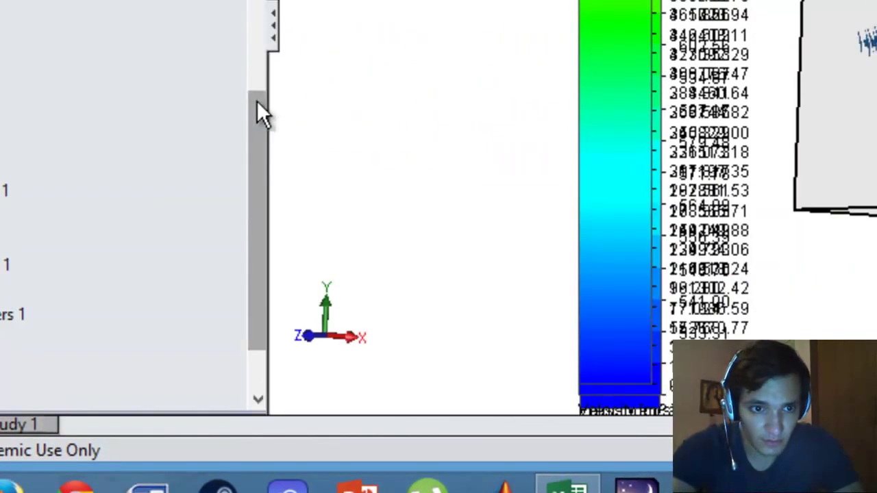
{"action": "left_click_drag", "start_coordinate": [260, 113], "coordinate": [263, 176]}
Edit Surface Parameters 1 and show its Face<1> table: Force 48.136 N, Normal Force 46.276 N.
{"action": "right_click", "coordinate": [13, 238]}
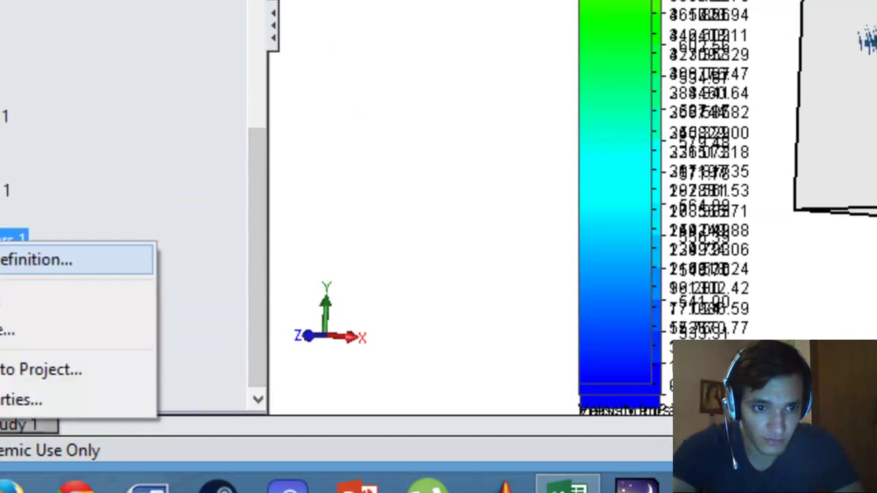
{"action": "left_click", "coordinate": [6, 267]}
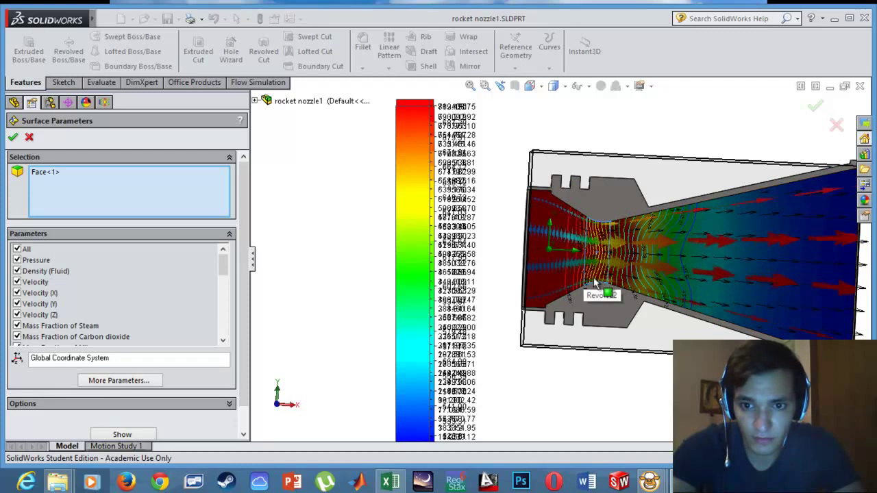
{"action": "scroll", "coordinate": [595, 282], "scroll_direction": "down", "scroll_amount": 2}
{"action": "scroll", "coordinate": [595, 282], "scroll_direction": "down", "scroll_amount": 2}
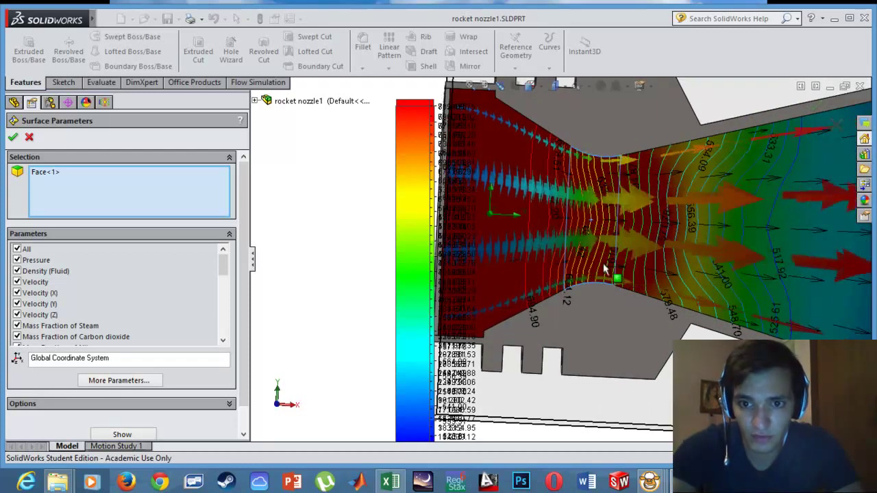
{"action": "scroll", "coordinate": [343, 312], "scroll_direction": "up", "scroll_amount": 3}
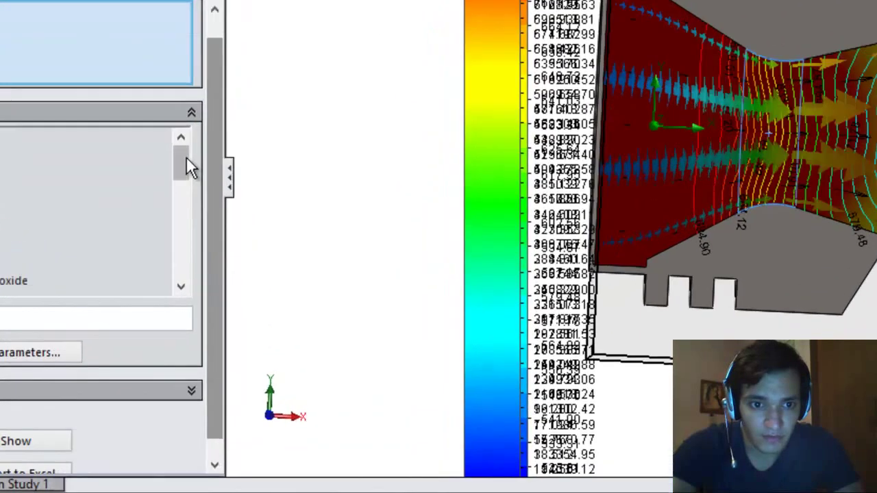
{"action": "left_click_drag", "start_coordinate": [223, 267], "coordinate": [227, 330]}
{"action": "scroll", "coordinate": [193, 319], "scroll_direction": "down", "scroll_amount": 1}
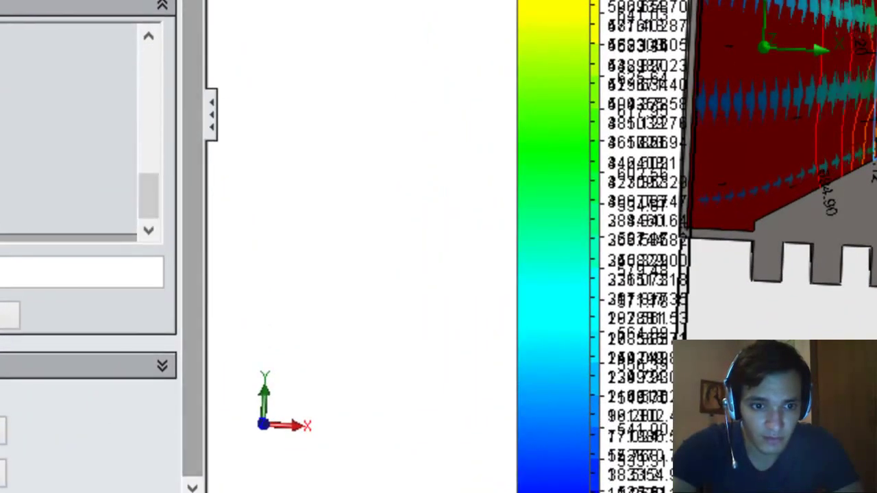
{"action": "left_click", "coordinate": [176, 442]}
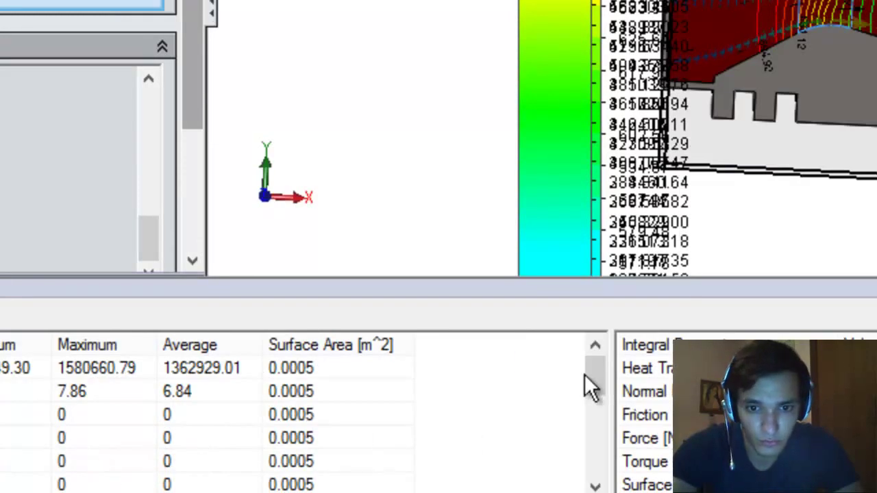
{"action": "left_click_drag", "start_coordinate": [585, 374], "coordinate": [424, 389]}
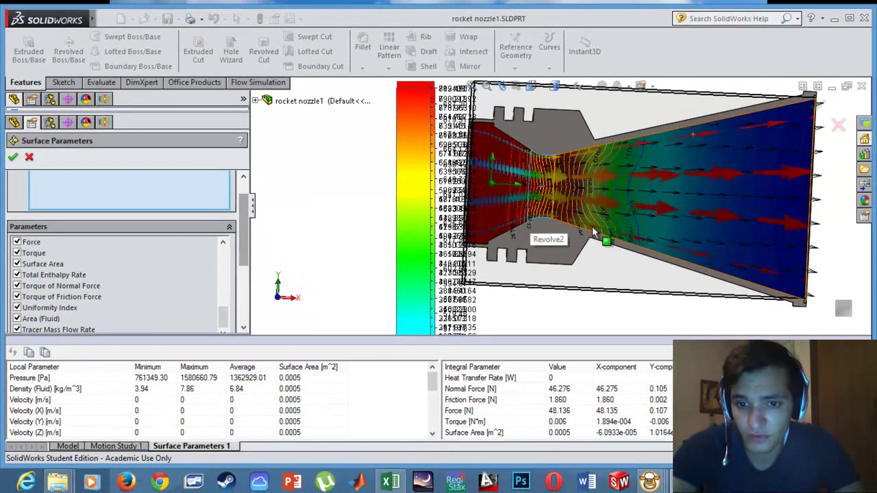
Close the Surface Parameters setup and browse the tree's Goals, dismissing the Report menu unused.
{"action": "left_click", "coordinate": [13, 159]}
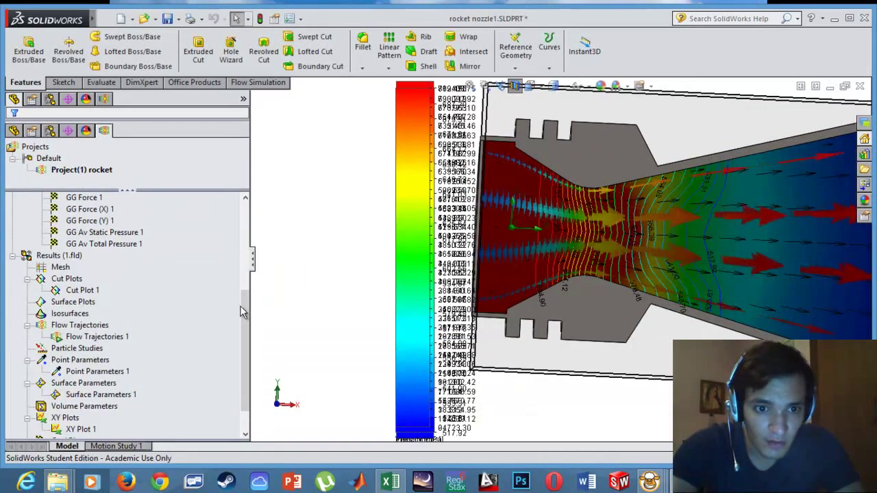
{"action": "scroll", "coordinate": [247, 308], "scroll_direction": "up", "scroll_amount": 1}
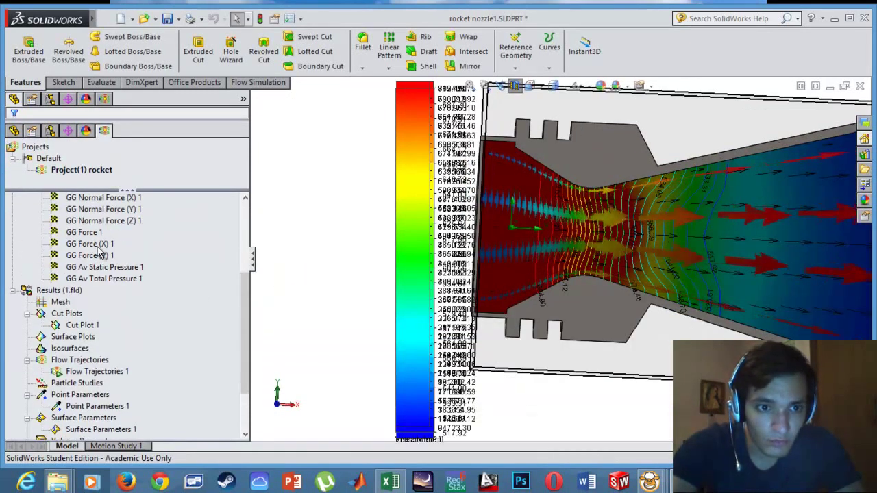
{"action": "scroll", "coordinate": [142, 300], "scroll_direction": "up", "scroll_amount": 1}
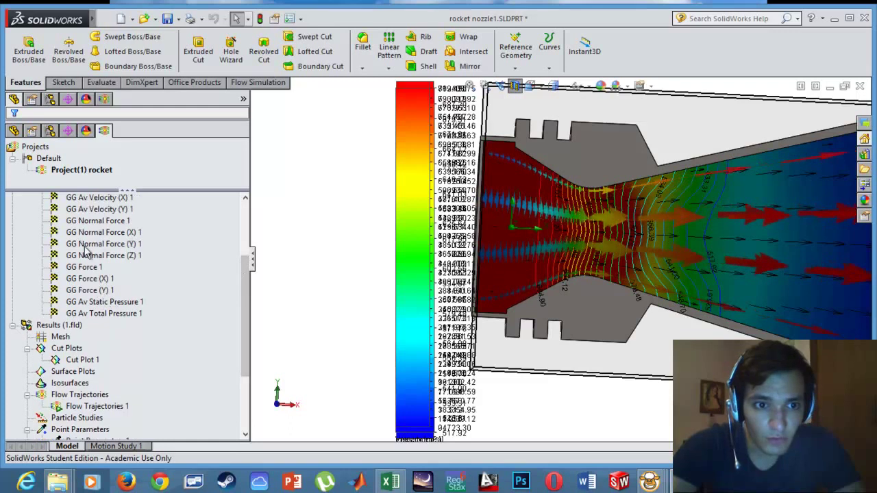
{"action": "scroll", "coordinate": [248, 274], "scroll_direction": "up", "scroll_amount": 1}
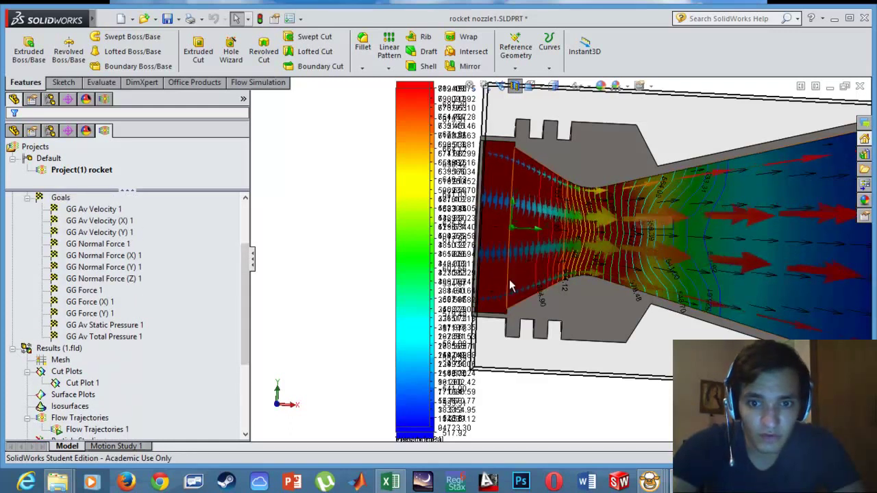
{"action": "scroll", "coordinate": [244, 266], "scroll_direction": "down", "scroll_amount": 1}
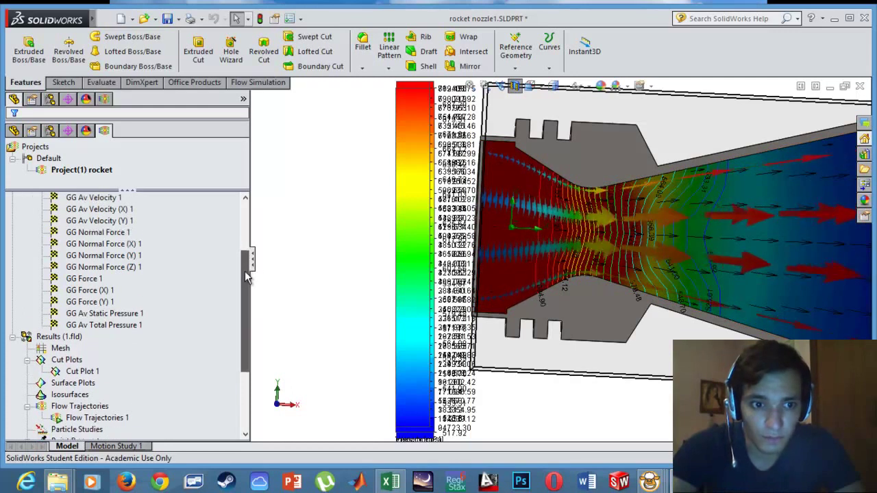
{"action": "scroll", "coordinate": [246, 276], "scroll_direction": "down", "scroll_amount": 1}
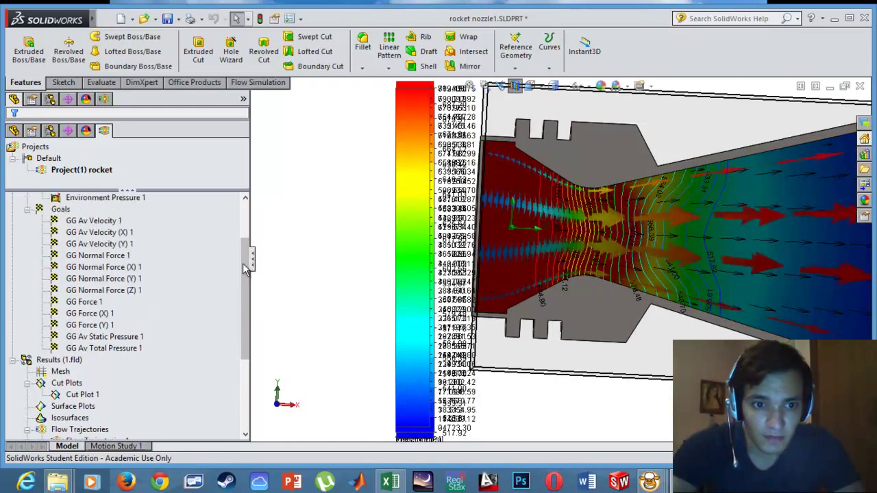
{"action": "scroll", "coordinate": [233, 377], "scroll_direction": "down", "scroll_amount": 4}
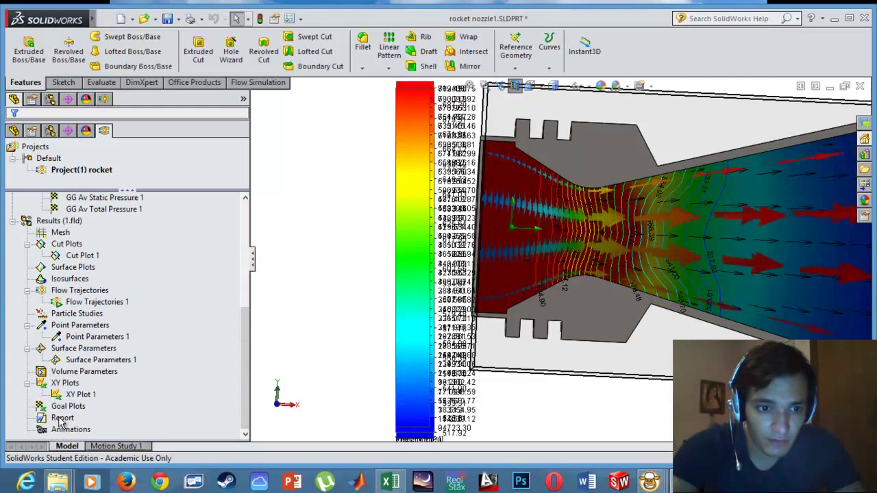
{"action": "right_click", "coordinate": [71, 412]}
{"action": "left_click", "coordinate": [152, 394]}
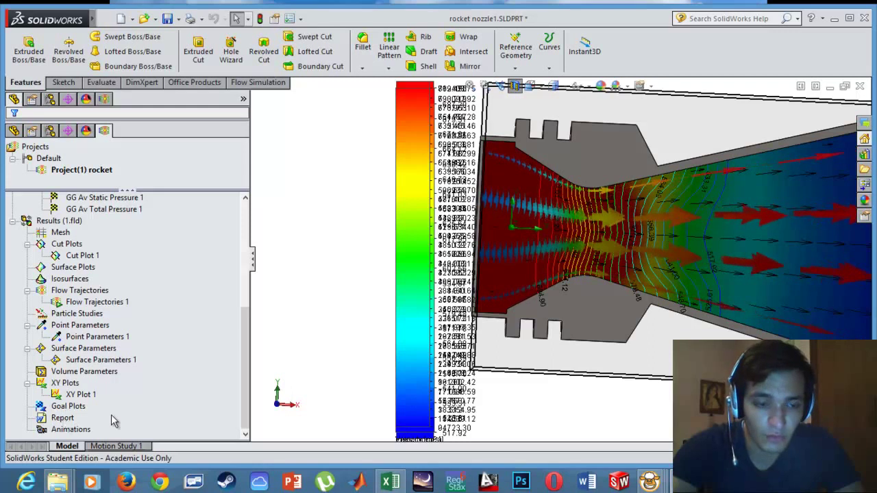
Select Flow Trajectories 1 and Cut Plot 1, then spread the velocity and pressure legends apart.
{"action": "left_click", "coordinate": [98, 301]}
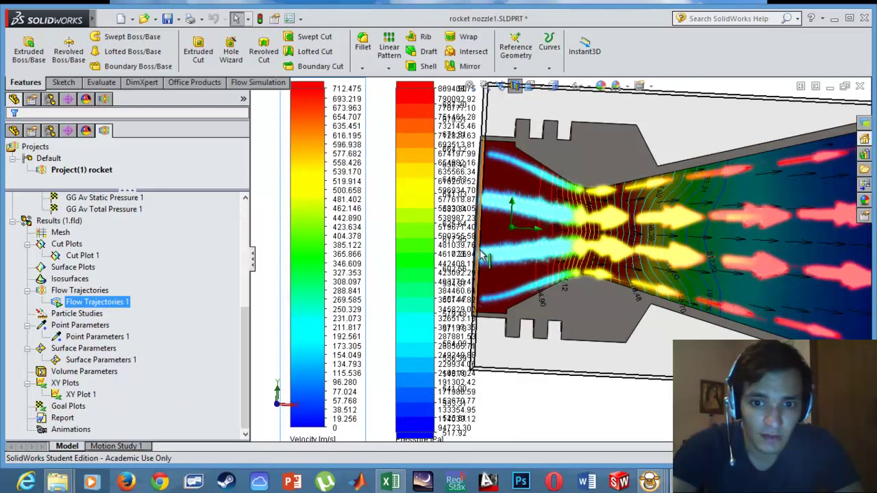
{"action": "left_click", "coordinate": [83, 255]}
{"action": "left_click_drag", "start_coordinate": [338, 264], "coordinate": [313, 254]}
{"action": "left_click_drag", "start_coordinate": [376, 252], "coordinate": [352, 254]}
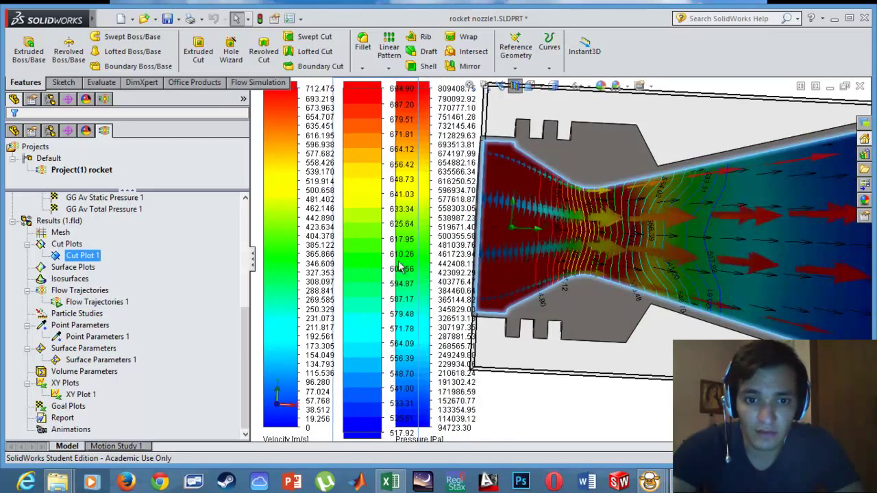
{"action": "left_click_drag", "start_coordinate": [432, 253], "coordinate": [453, 254]}
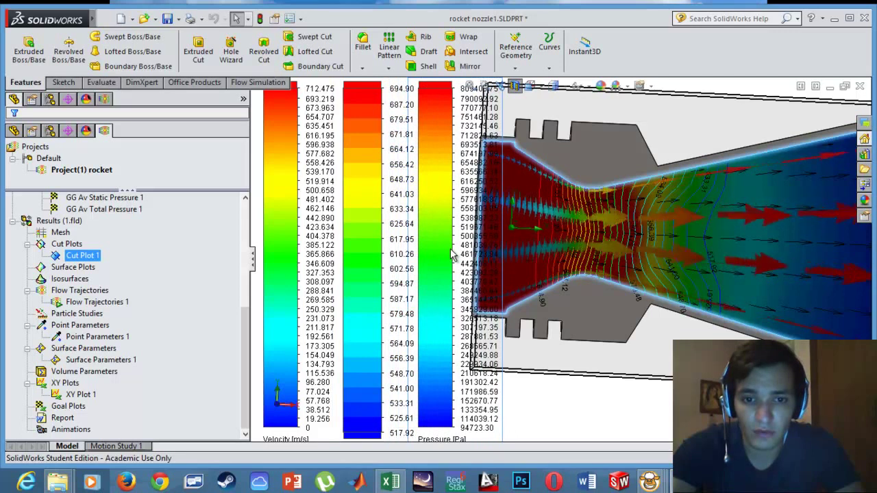
{"action": "scroll", "coordinate": [574, 254], "scroll_direction": "up", "scroll_amount": 3}
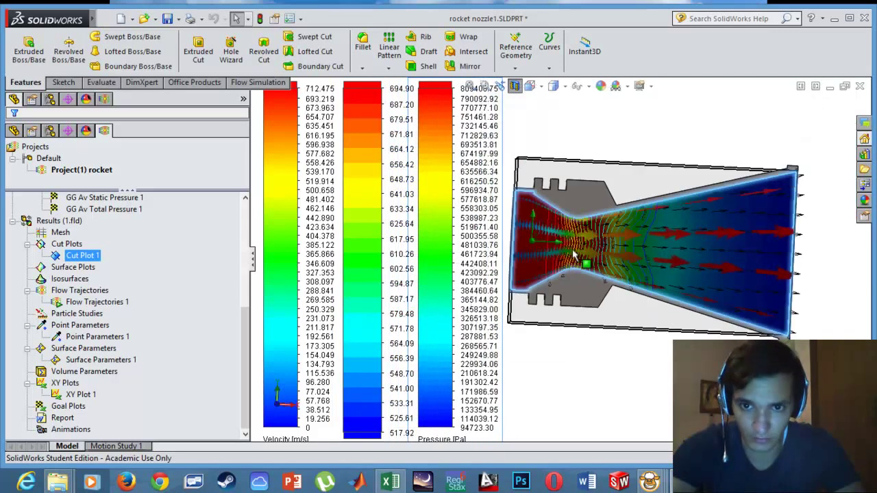
{"action": "scroll", "coordinate": [524, 229], "scroll_direction": "down", "scroll_amount": 1}
{"action": "scroll", "coordinate": [528, 233], "scroll_direction": "up", "scroll_amount": 1}
{"action": "scroll", "coordinate": [527, 233], "scroll_direction": "down", "scroll_amount": 1}
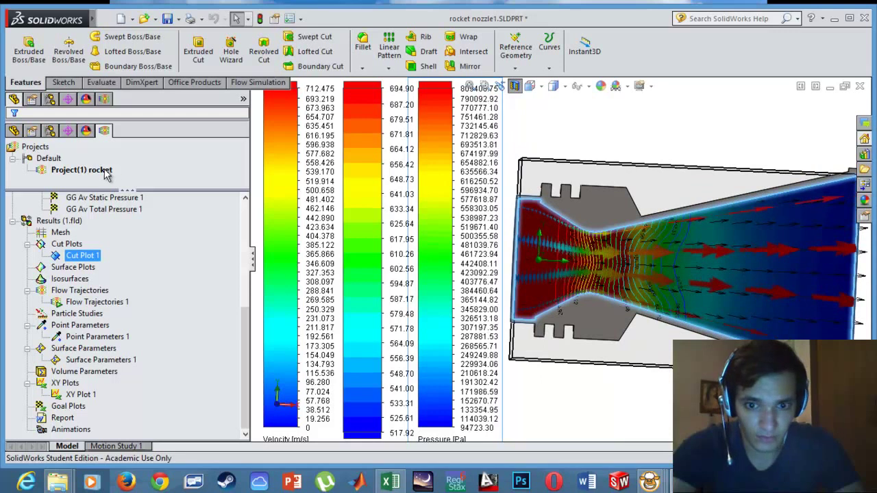
{"action": "scroll", "coordinate": [652, 404], "scroll_direction": "up", "scroll_amount": 1}
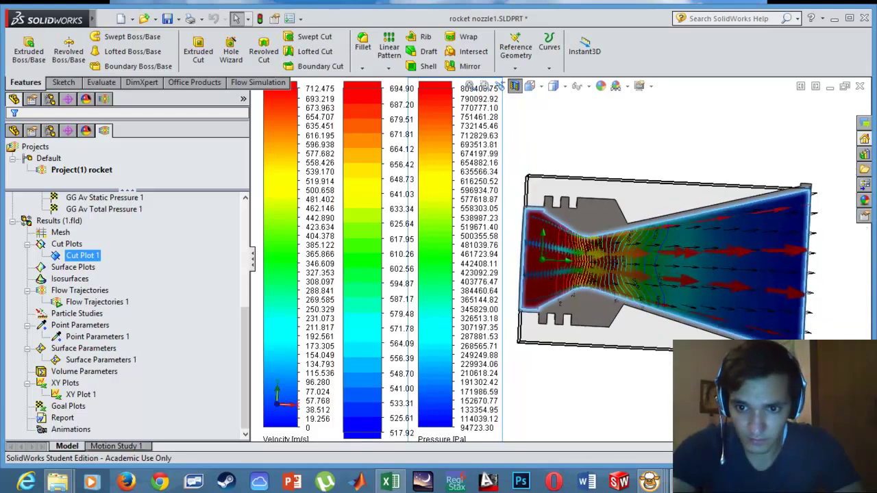